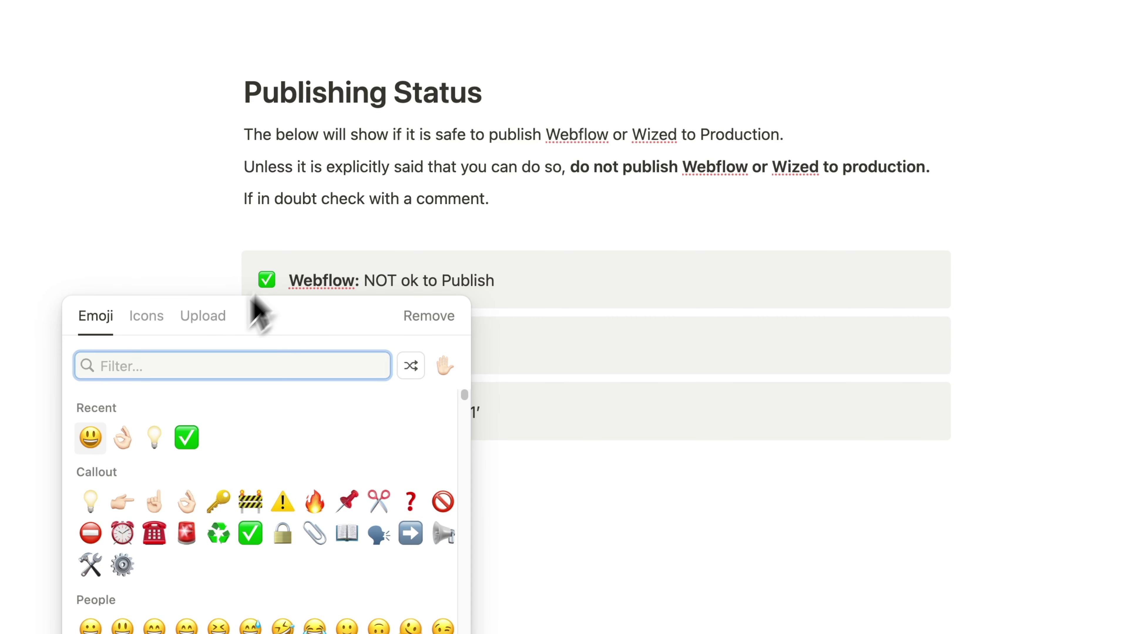
- Set the Webflow callout's icon to the red no-entry emoji
{"action": "left_click", "coordinate": [87, 504]}
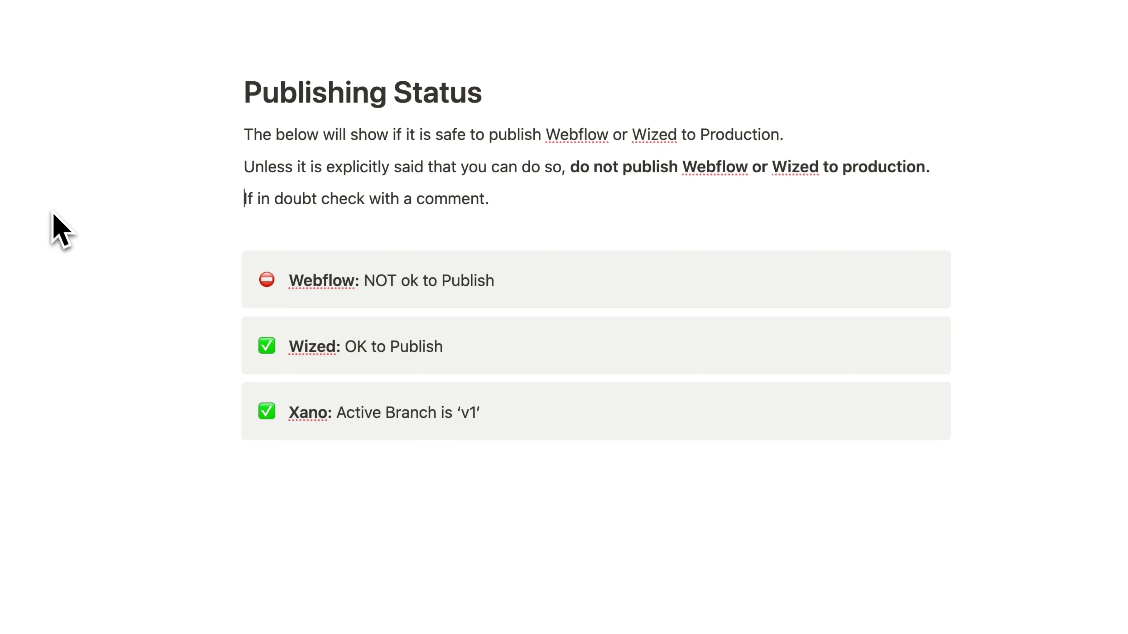
- Change the Webflow callout's status to "OK to Publish" and set its icon to the green check mark
{"action": "left_click_drag", "start_coordinate": [419, 281], "coordinate": [370, 293]}
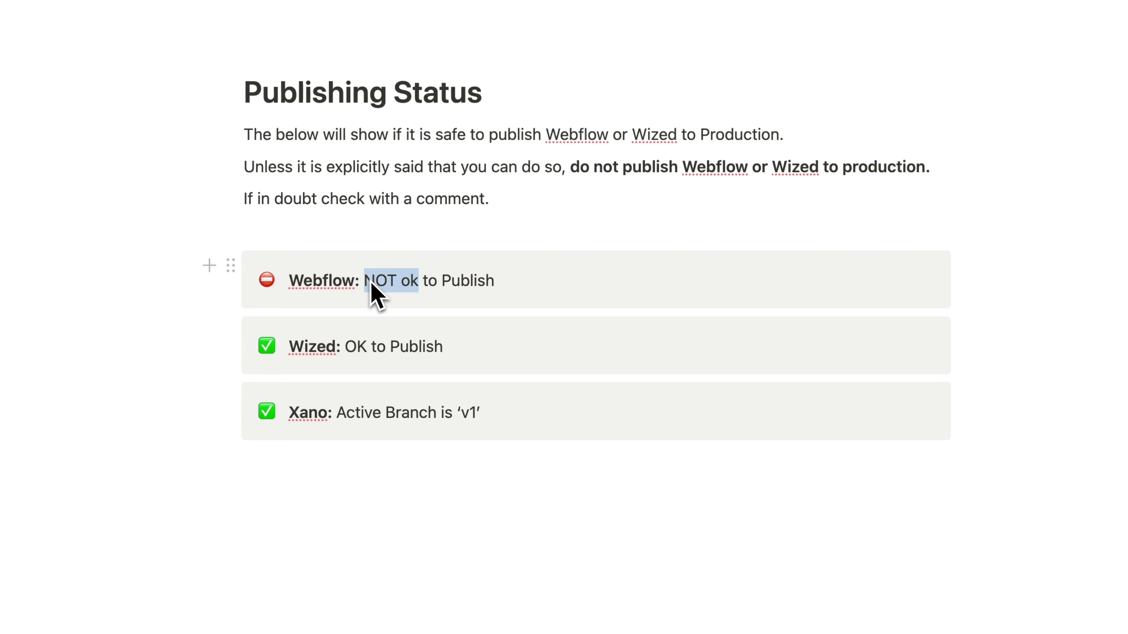
{"action": "type", "text": "OK"}
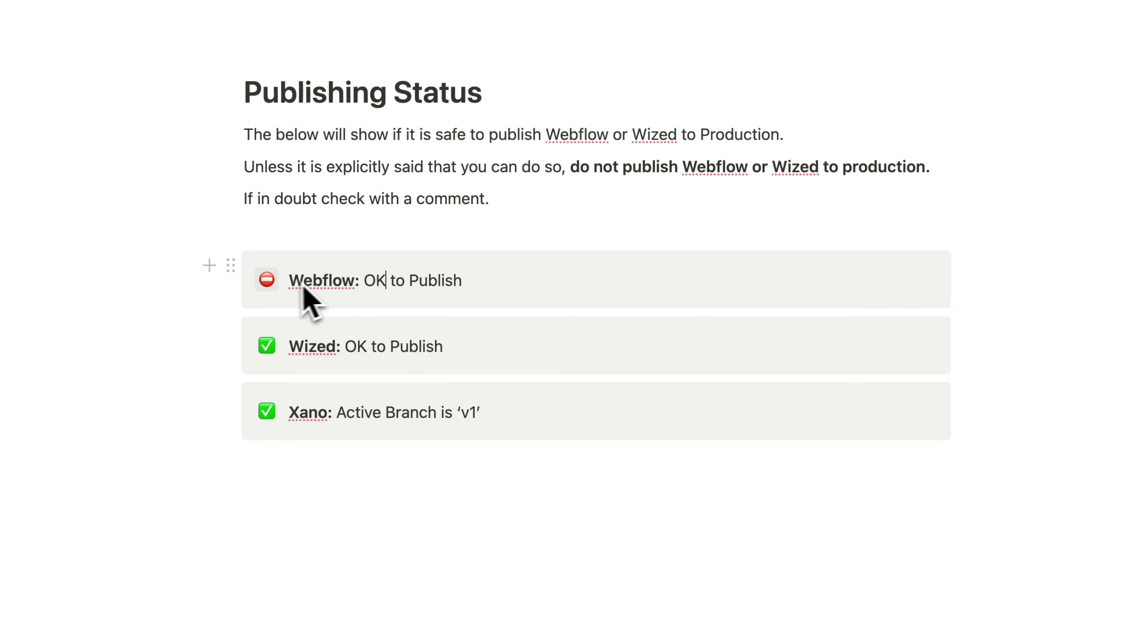
{"action": "left_click", "coordinate": [267, 284]}
{"action": "left_click", "coordinate": [216, 438]}
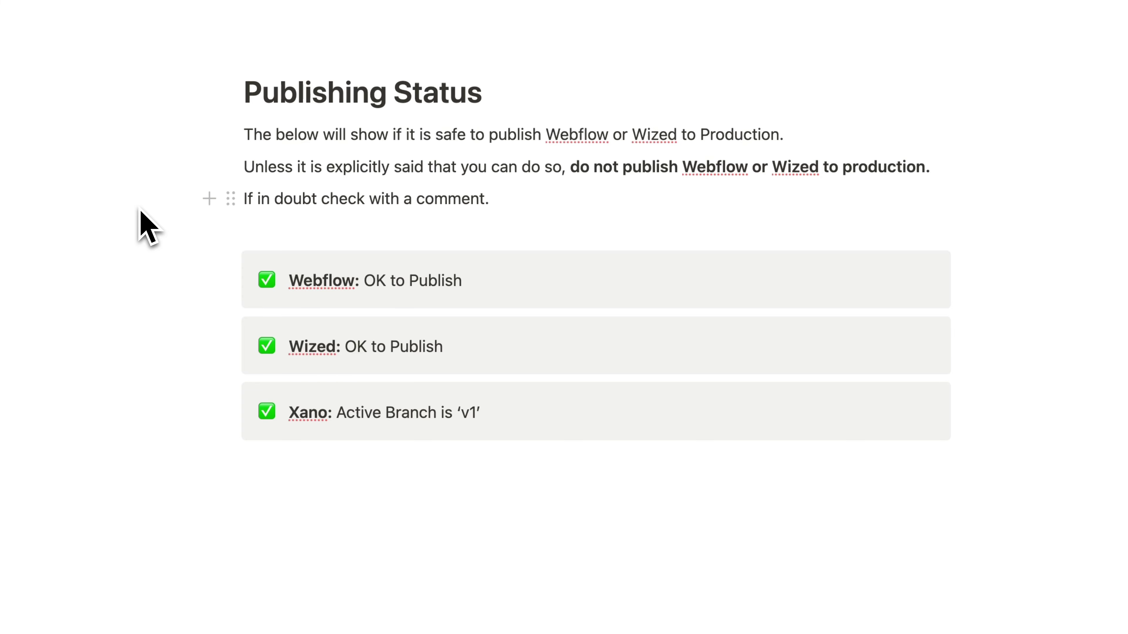
- Open the Change Log page from Development HQ and title its untitled table "Change Log"
{"action": "scroll", "coordinate": [352, 194], "scroll_direction": "up", "scroll_amount": 5}
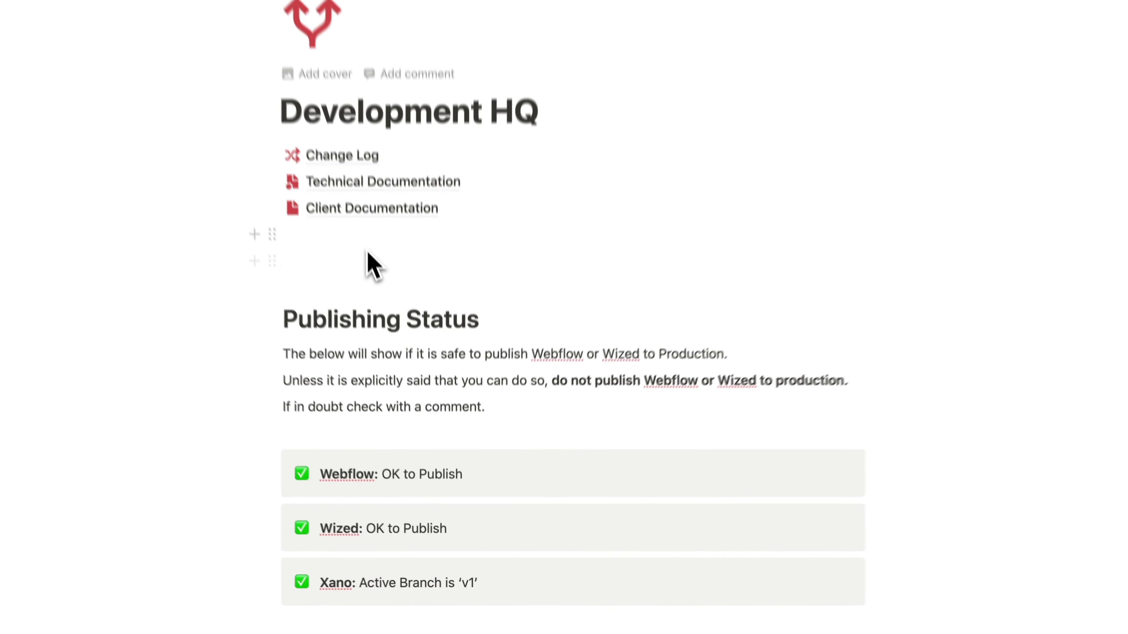
{"action": "left_click", "coordinate": [367, 218]}
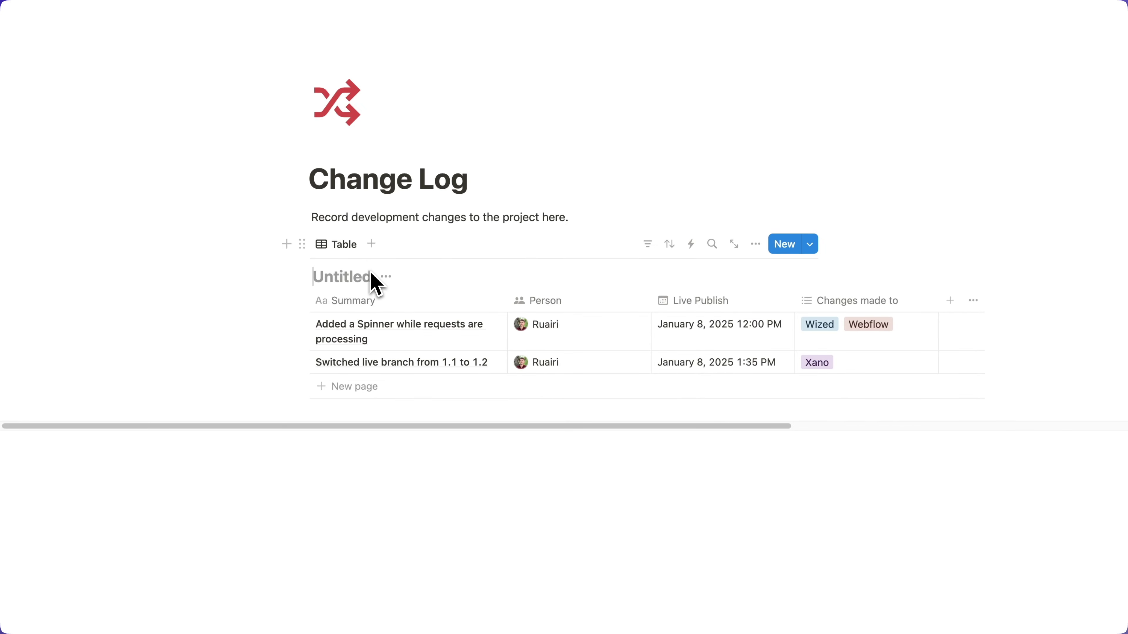
{"action": "left_click", "coordinate": [371, 277]}
{"action": "type", "text": "Change Log"}
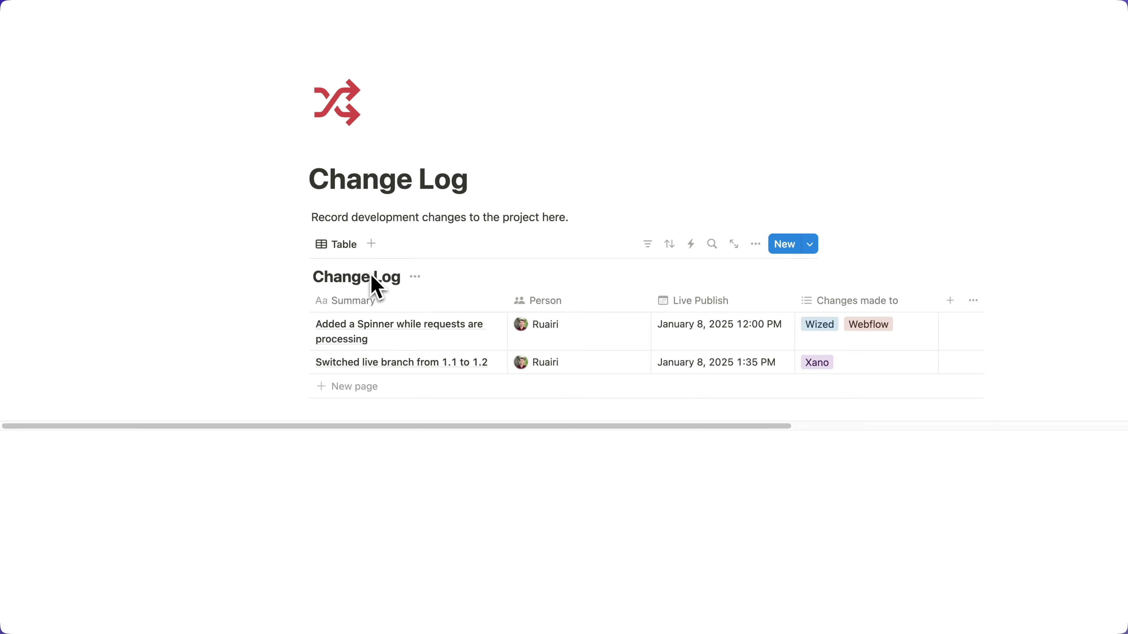
{"action": "left_click", "coordinate": [542, 118]}
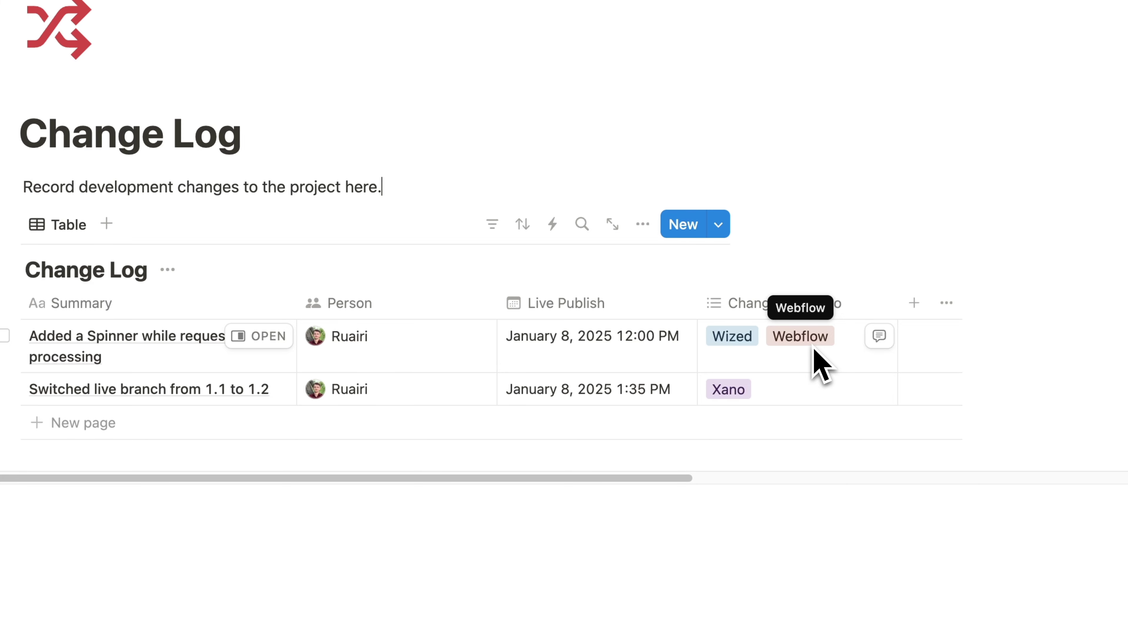
- Review the "Changes made to" options of the spinner entry, and view that entry's page before closing it
{"action": "left_click", "coordinate": [814, 349]}
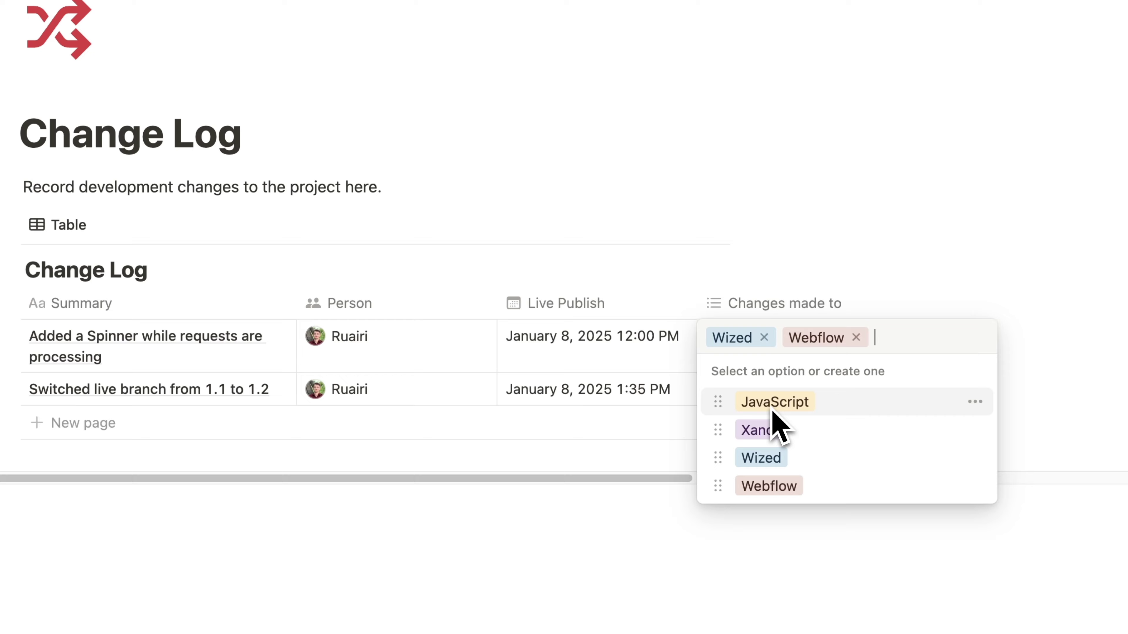
{"action": "left_click", "coordinate": [626, 226]}
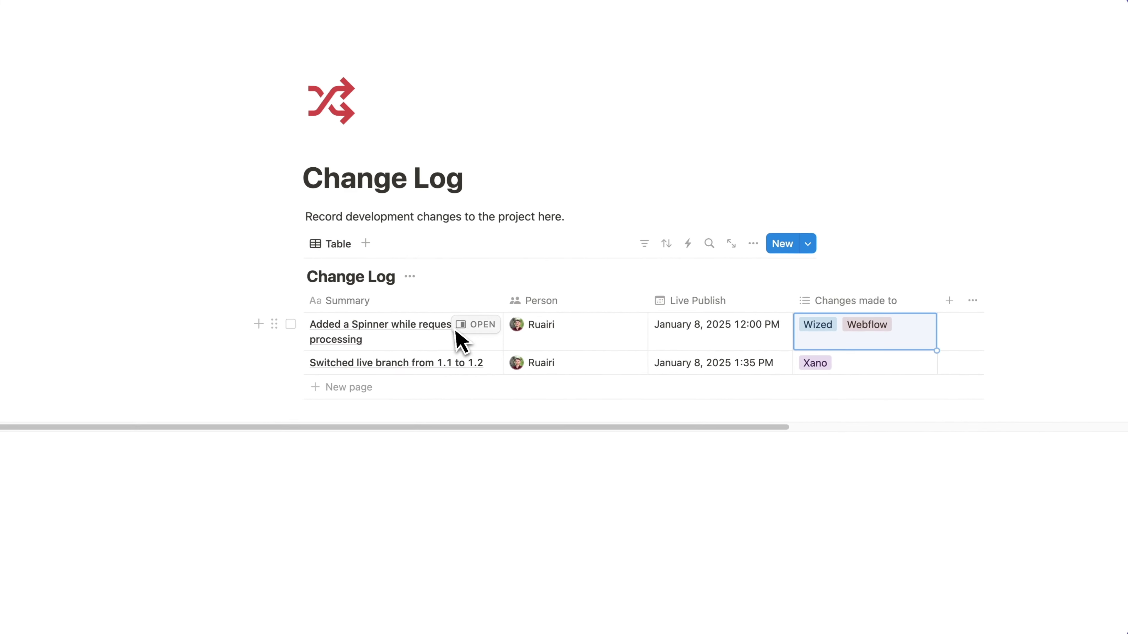
{"action": "left_click", "coordinate": [488, 326]}
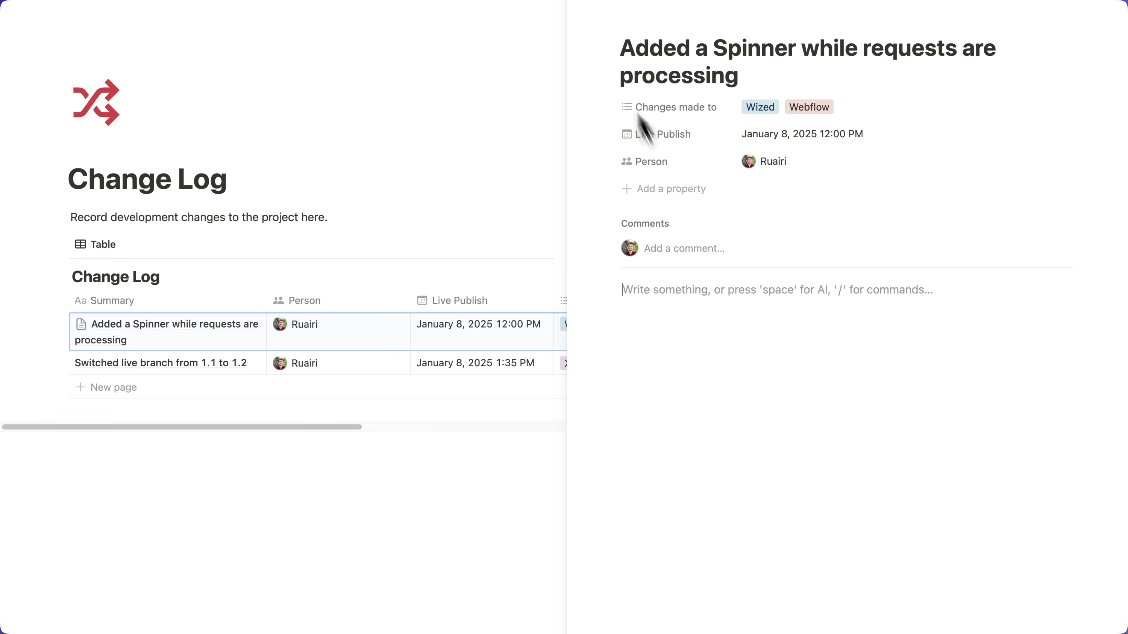
{"action": "left_click", "coordinate": [576, 12]}
{"action": "left_click", "coordinate": [645, 154]}
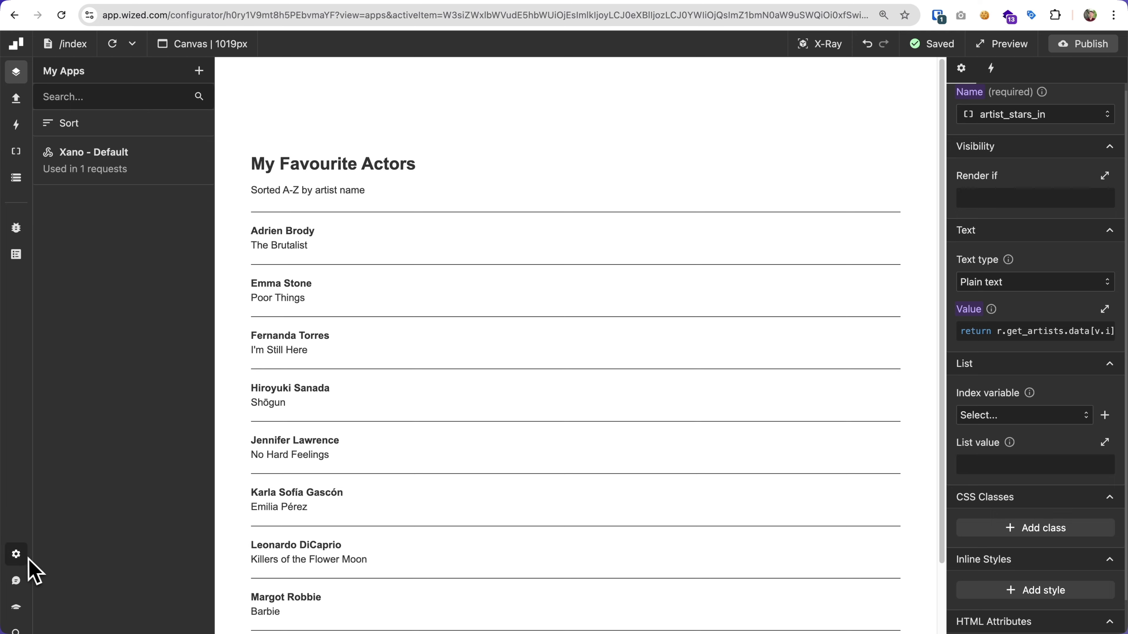
- In Wized, show the project's backups in the settings and view the name form of Example Backup 1 without changing it
{"action": "left_click", "coordinate": [16, 555]}
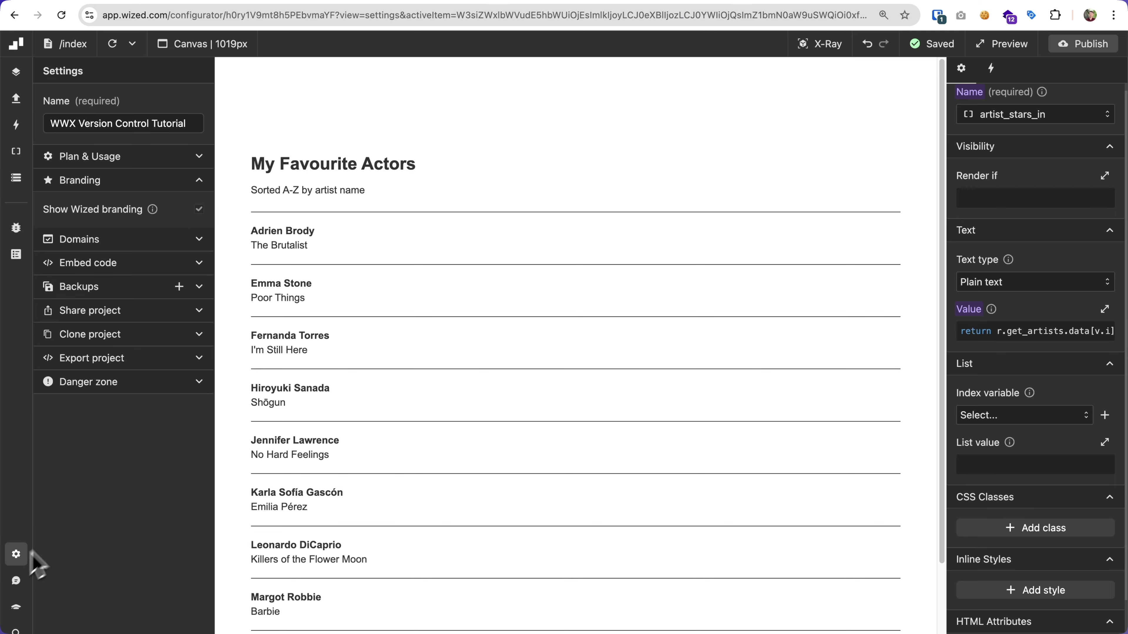
{"action": "left_click", "coordinate": [199, 286]}
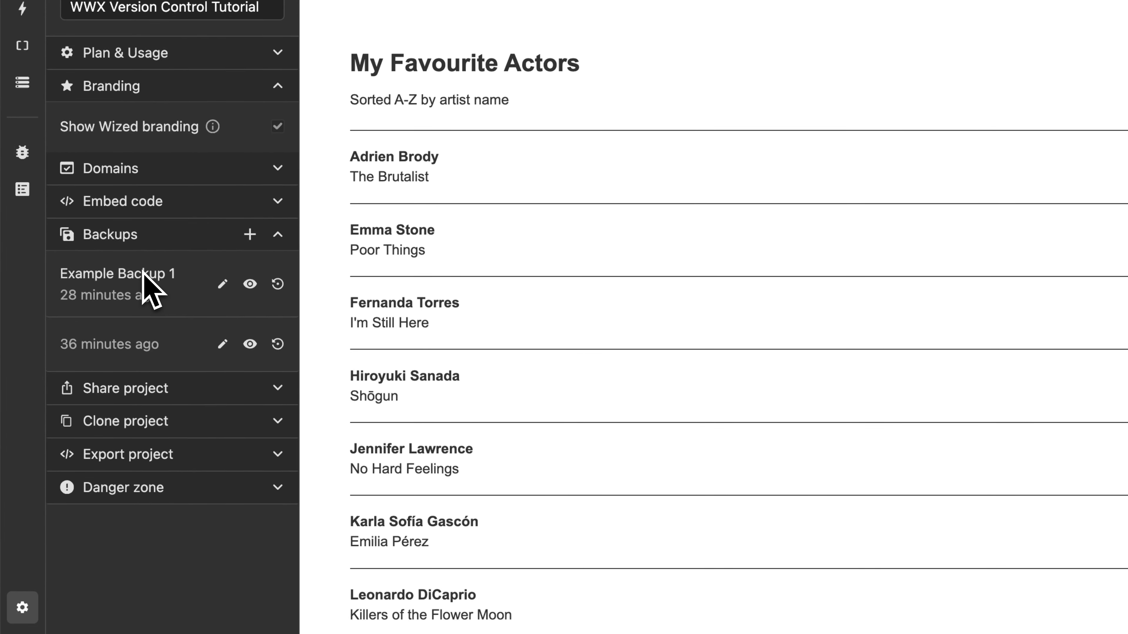
{"action": "left_click", "coordinate": [226, 291]}
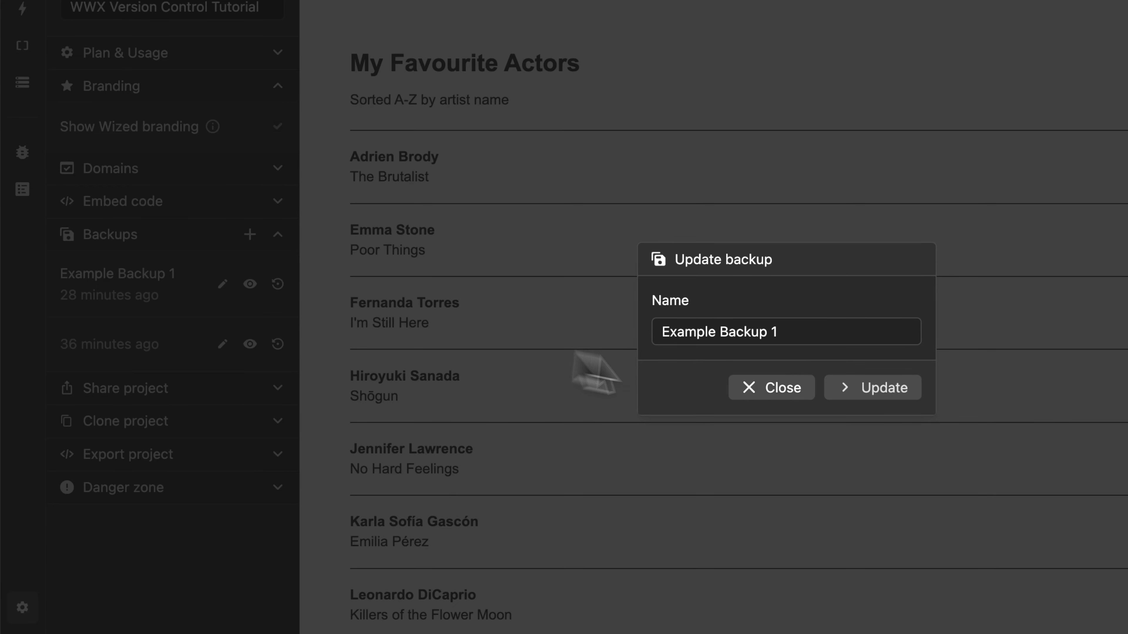
{"action": "left_click", "coordinate": [760, 395]}
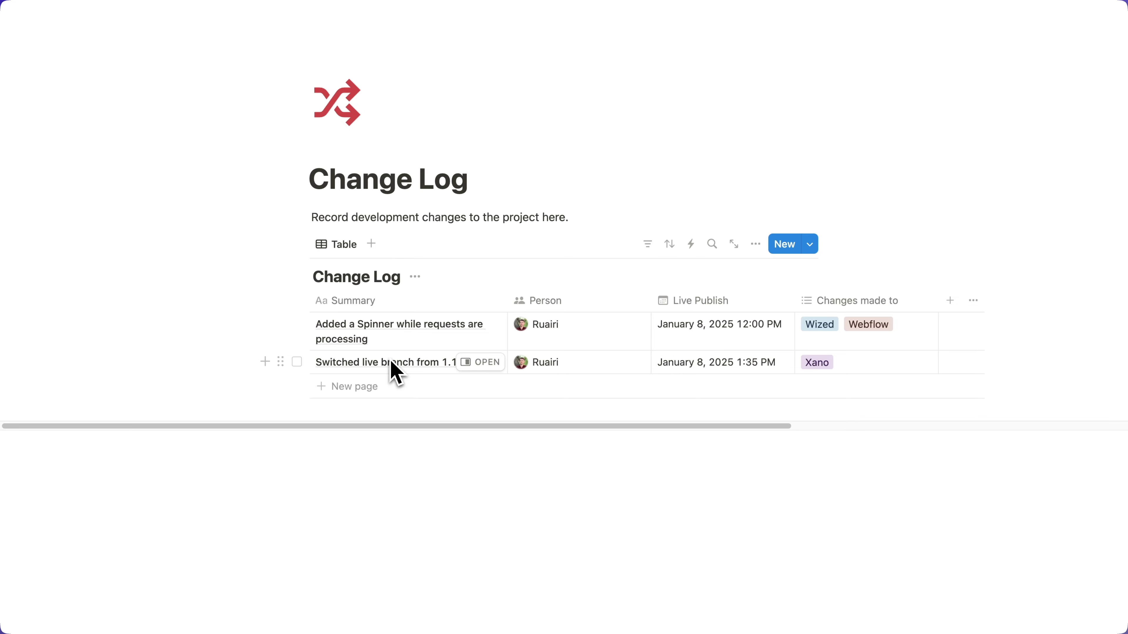
- Switch to Notion and return from the Change Log to the Development HQ page to review the publishing status
{"action": "left_click", "coordinate": [285, 8]}
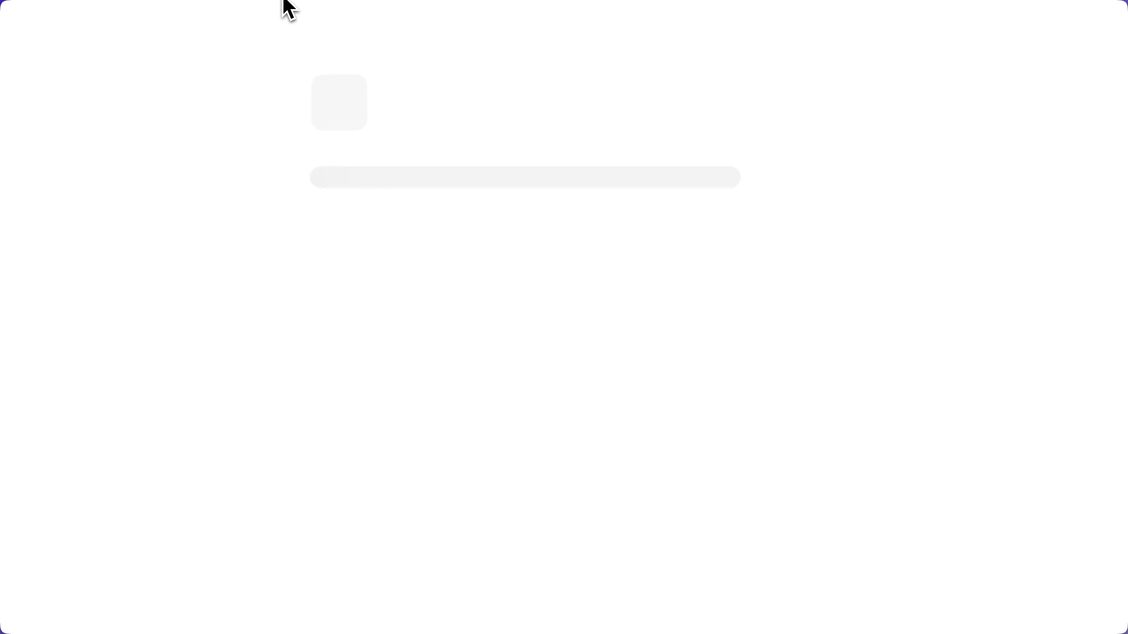
{"action": "scroll", "coordinate": [469, 129], "scroll_direction": "down", "scroll_amount": 1}
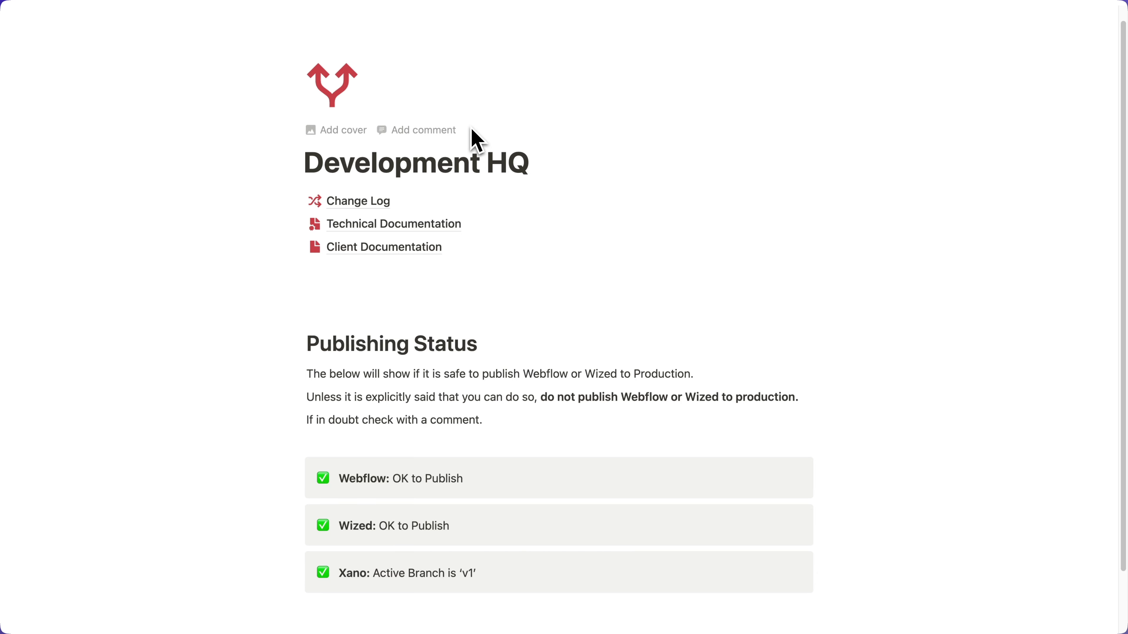
- Switch to Wized and look through the full My Favourite Actors list on the index page
{"action": "key", "text": "super+Tab"}
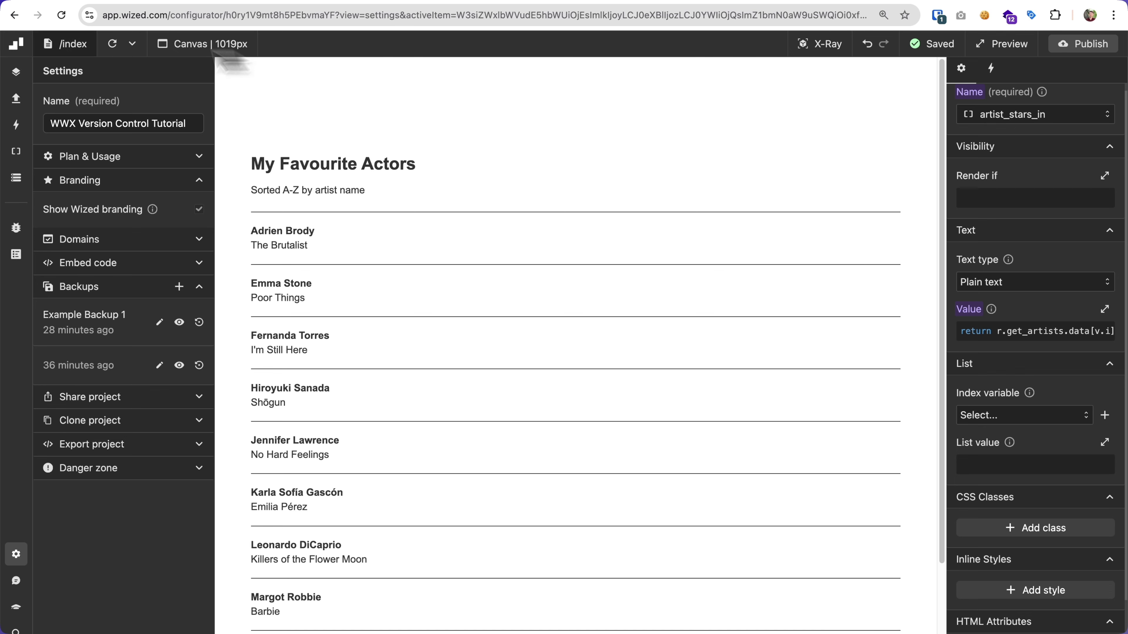
{"action": "left_click", "coordinate": [103, 48]}
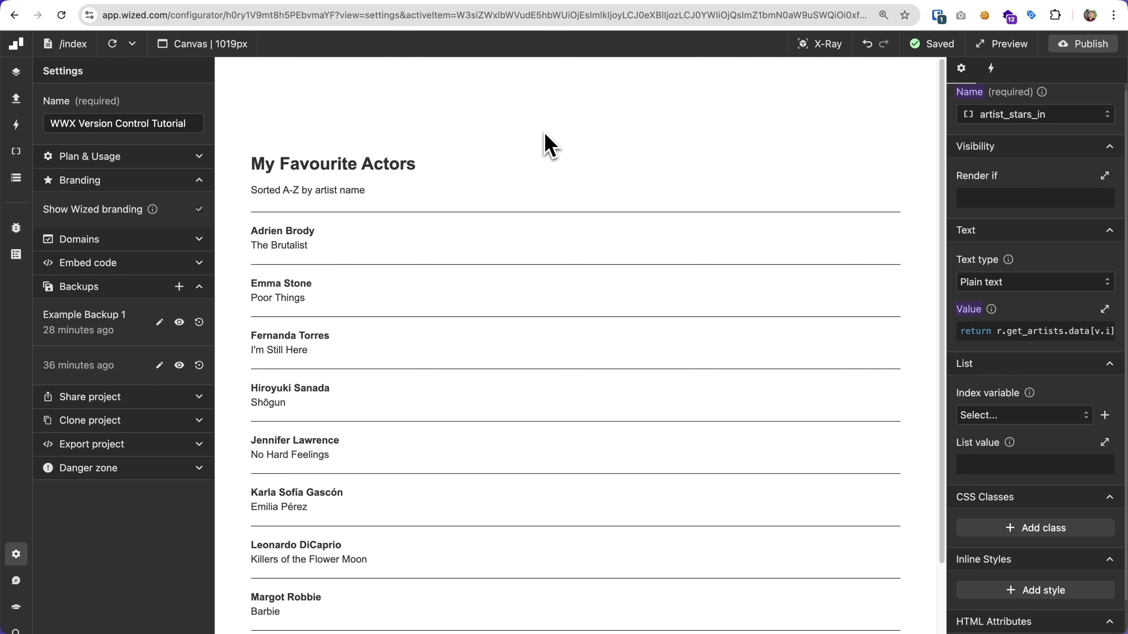
{"action": "scroll", "coordinate": [544, 145], "scroll_direction": "down", "scroll_amount": 2}
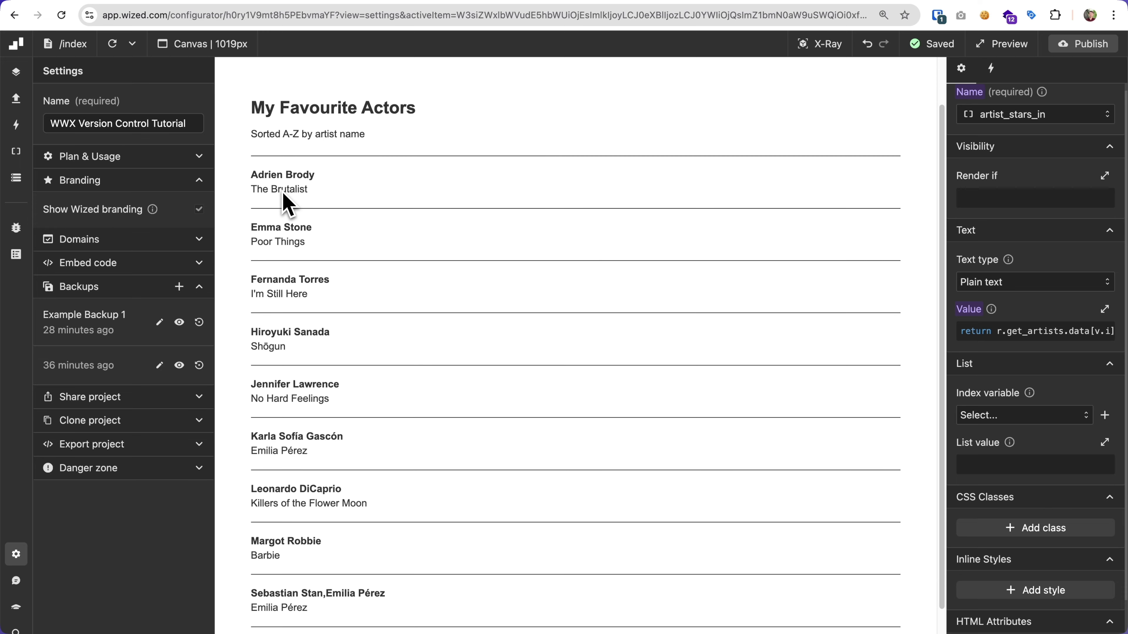
{"action": "scroll", "coordinate": [272, 209], "scroll_direction": "down", "scroll_amount": 3}
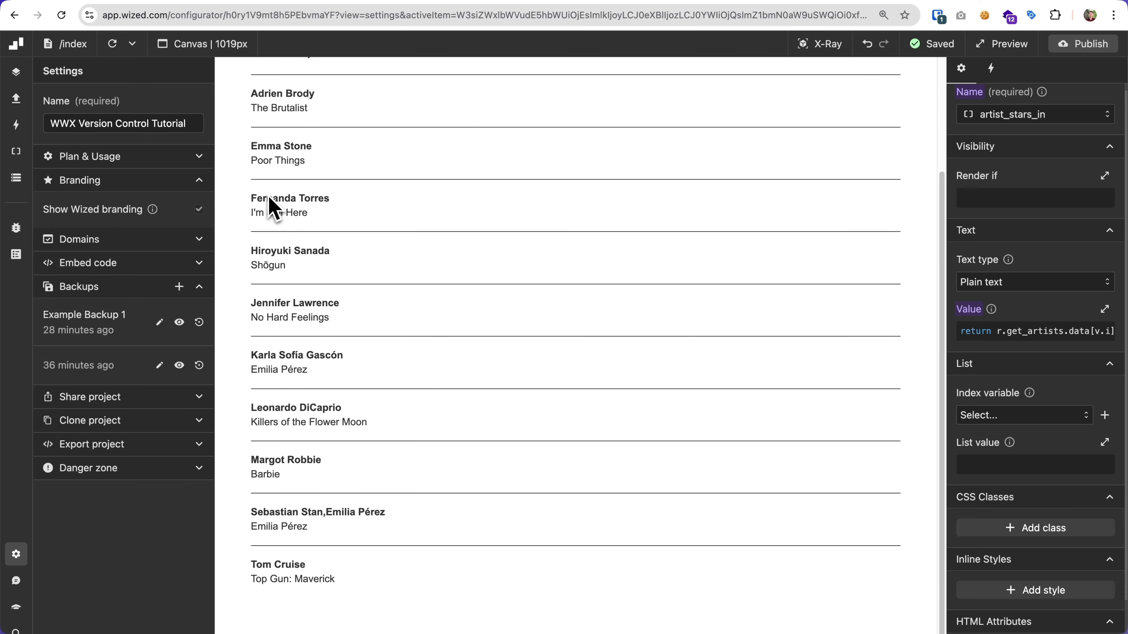
{"action": "scroll", "coordinate": [267, 186], "scroll_direction": "up", "scroll_amount": 4}
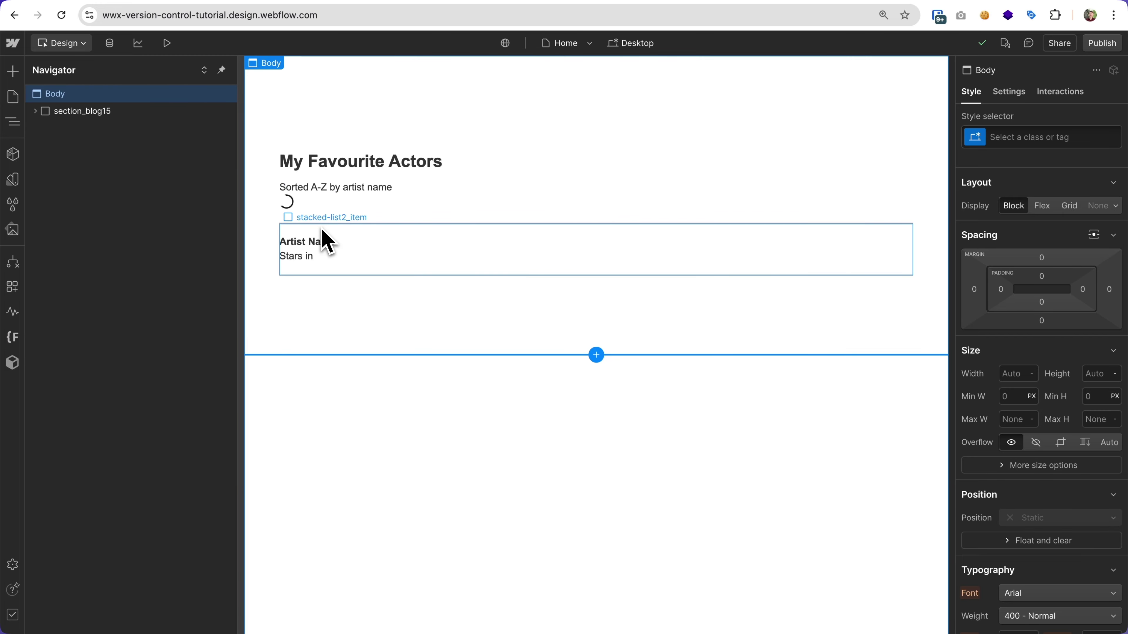
- Review the Wized project's connected apps, requests and events
{"action": "left_click", "coordinate": [394, 1]}
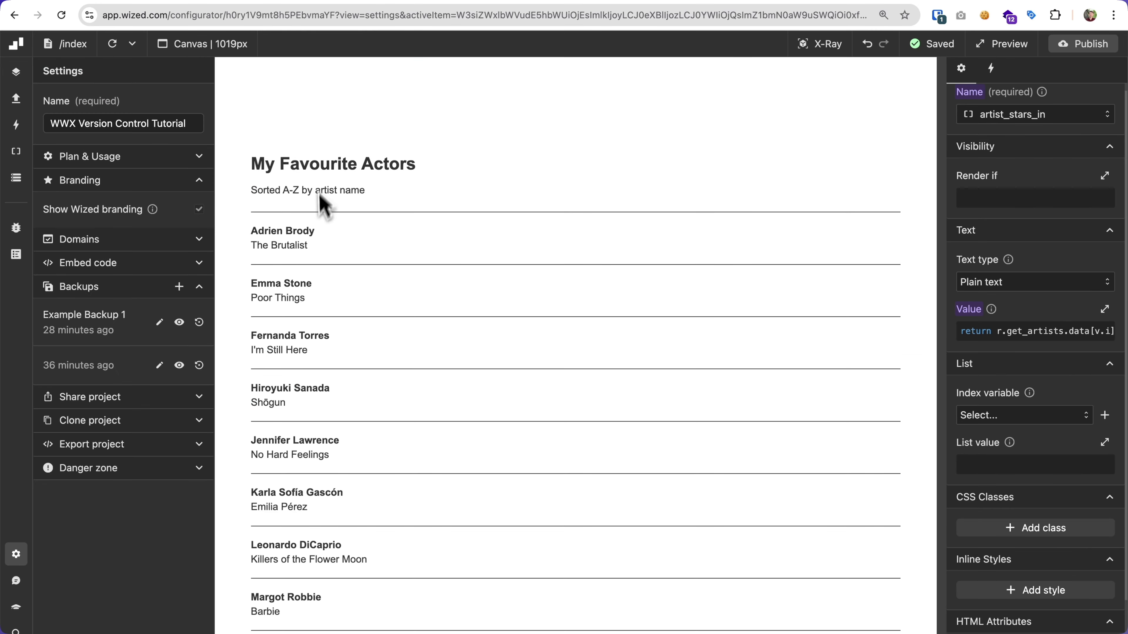
{"action": "left_click", "coordinate": [116, 45]}
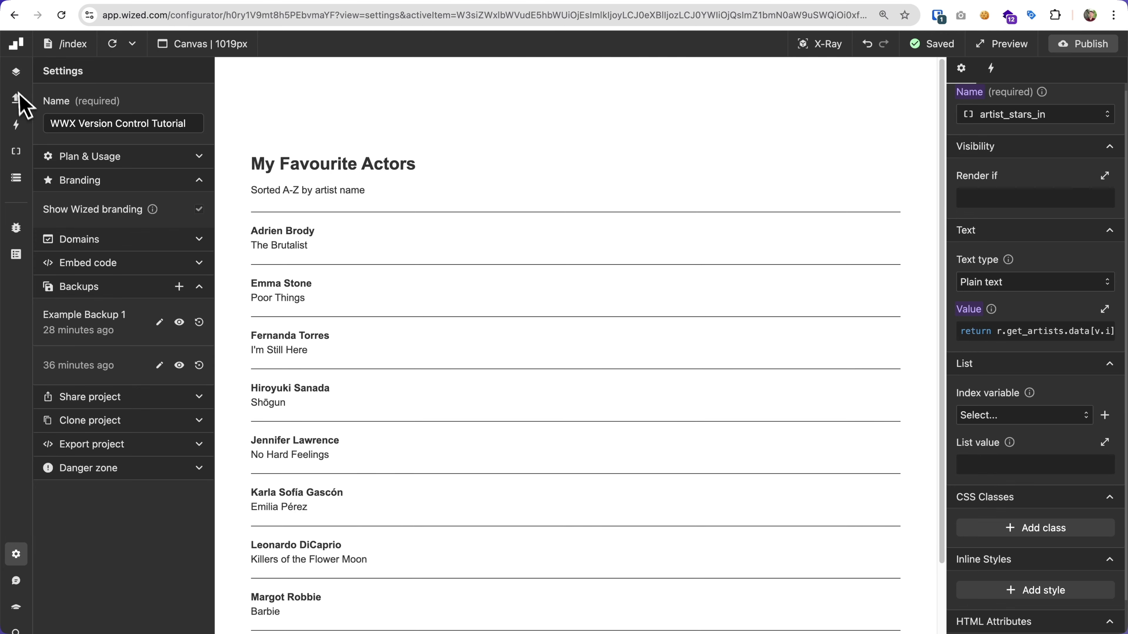
{"action": "left_click", "coordinate": [16, 72]}
{"action": "left_click", "coordinate": [16, 99]}
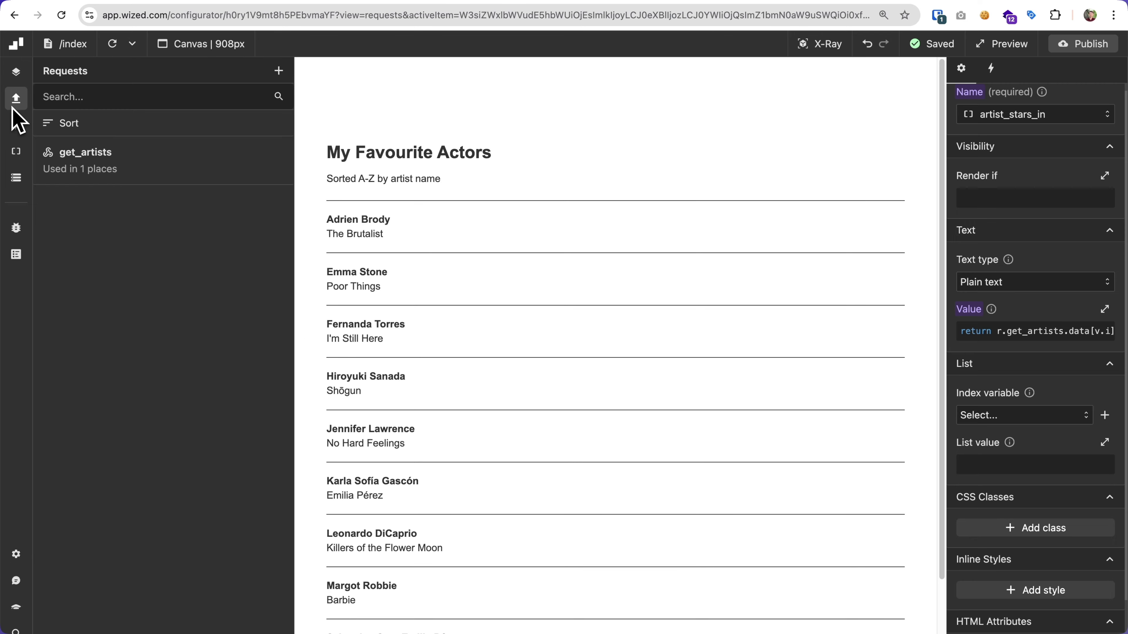
{"action": "left_click", "coordinate": [15, 125]}
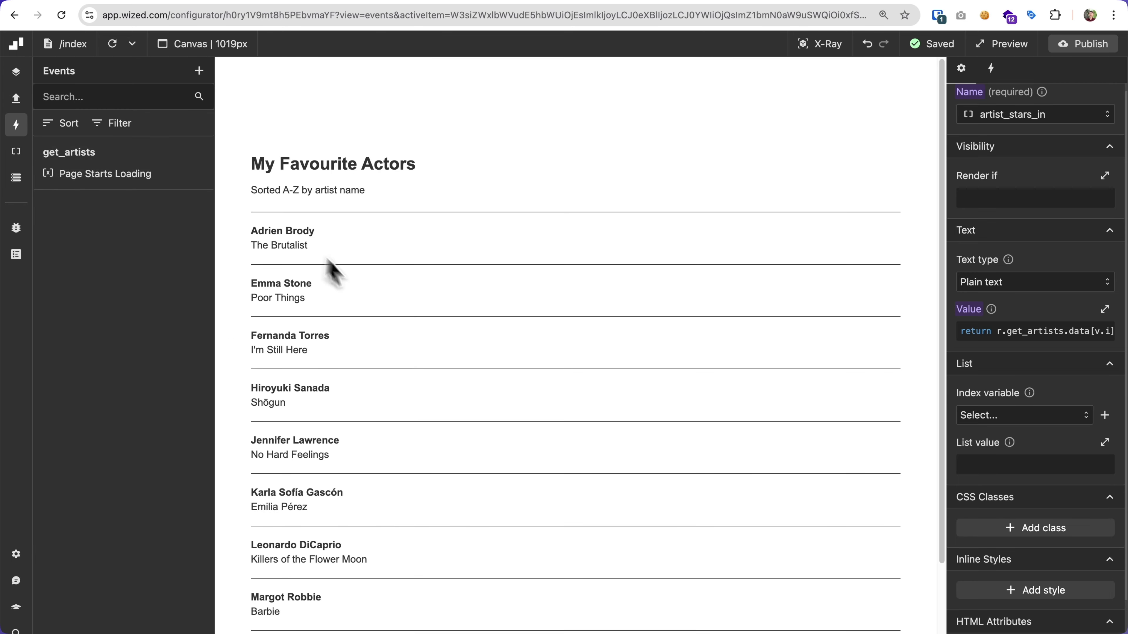
- Switch to Xano and open the actors database table to examine its name and best_film records
{"action": "left_click", "coordinate": [553, 1]}
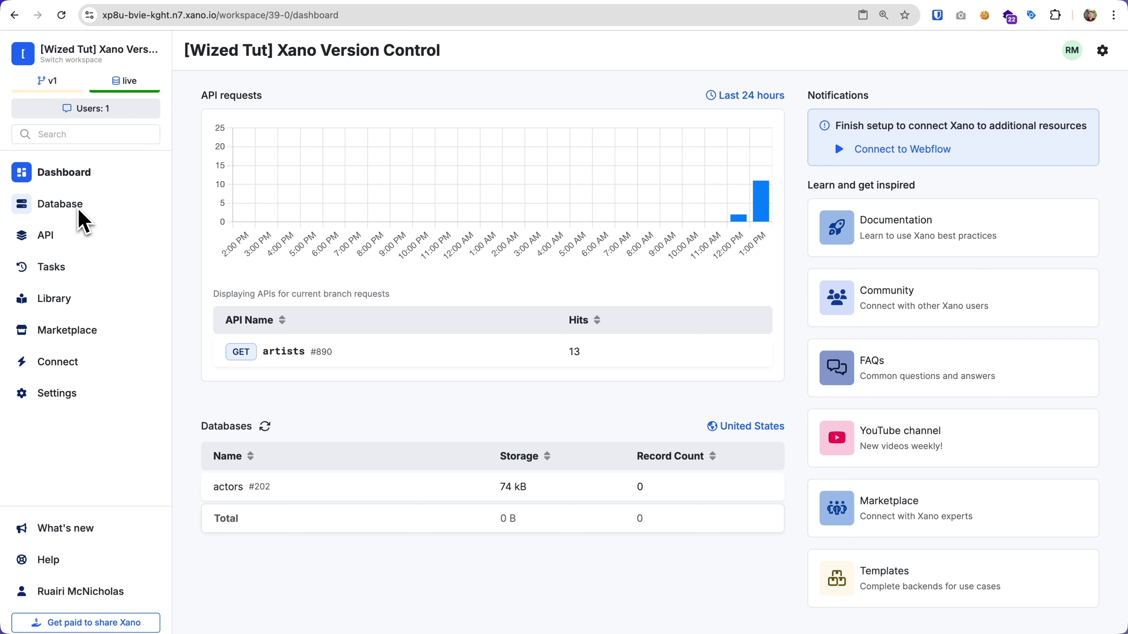
{"action": "left_click", "coordinate": [82, 217]}
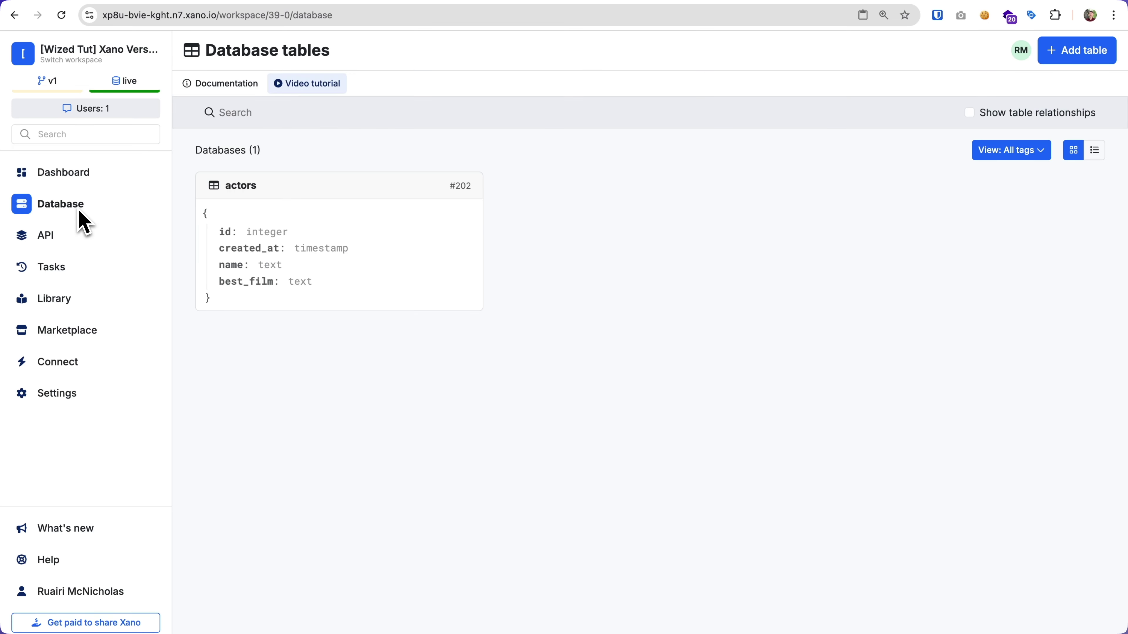
{"action": "left_click", "coordinate": [289, 245]}
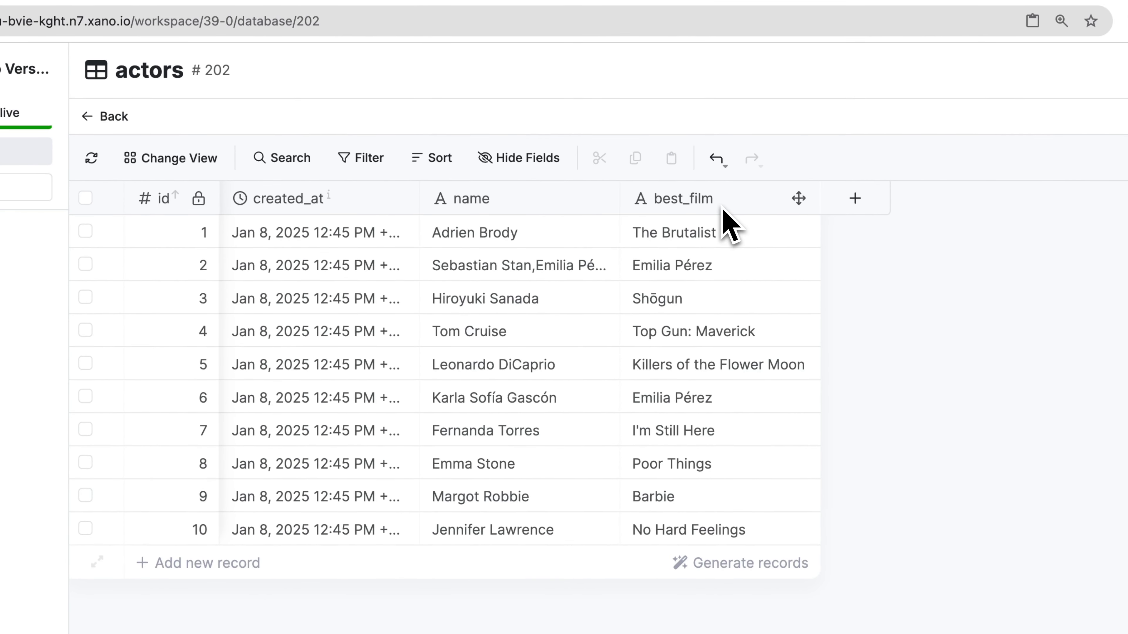
{"action": "left_click", "coordinate": [702, 265]}
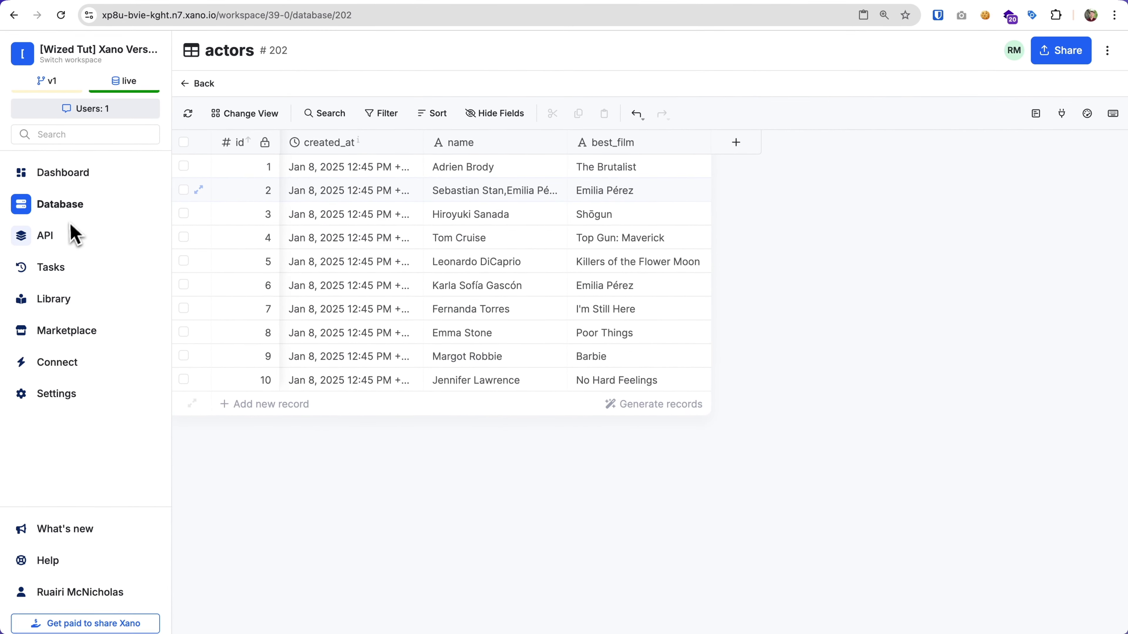
- Open the artists endpoint in the default API group to examine its query workflow
{"action": "left_click", "coordinate": [75, 234]}
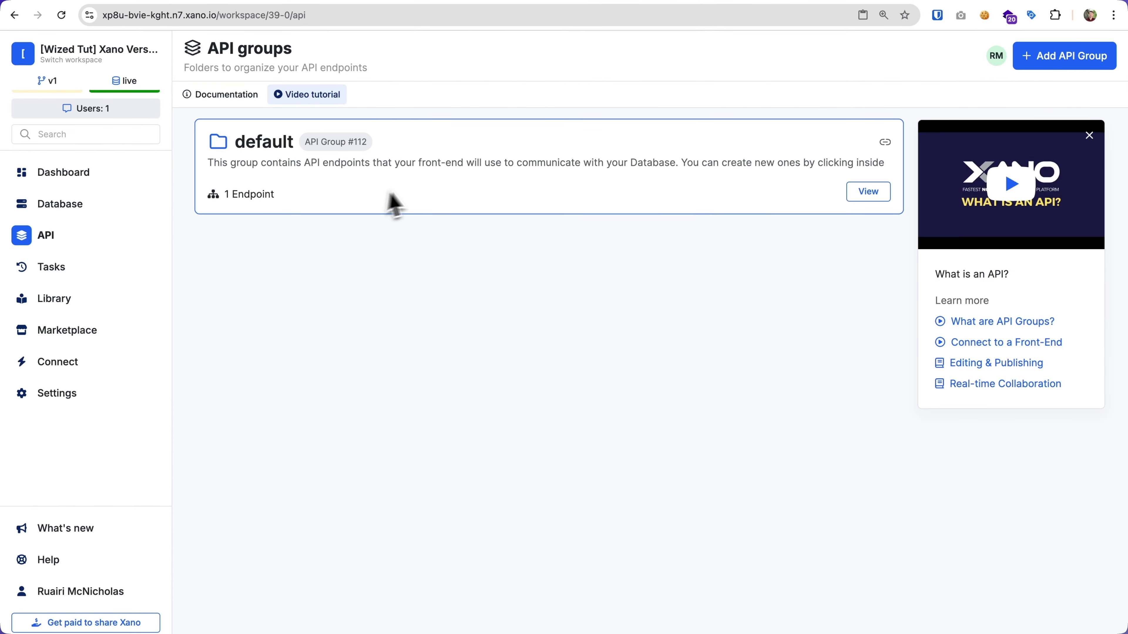
{"action": "left_click", "coordinate": [331, 180]}
{"action": "left_click", "coordinate": [338, 225]}
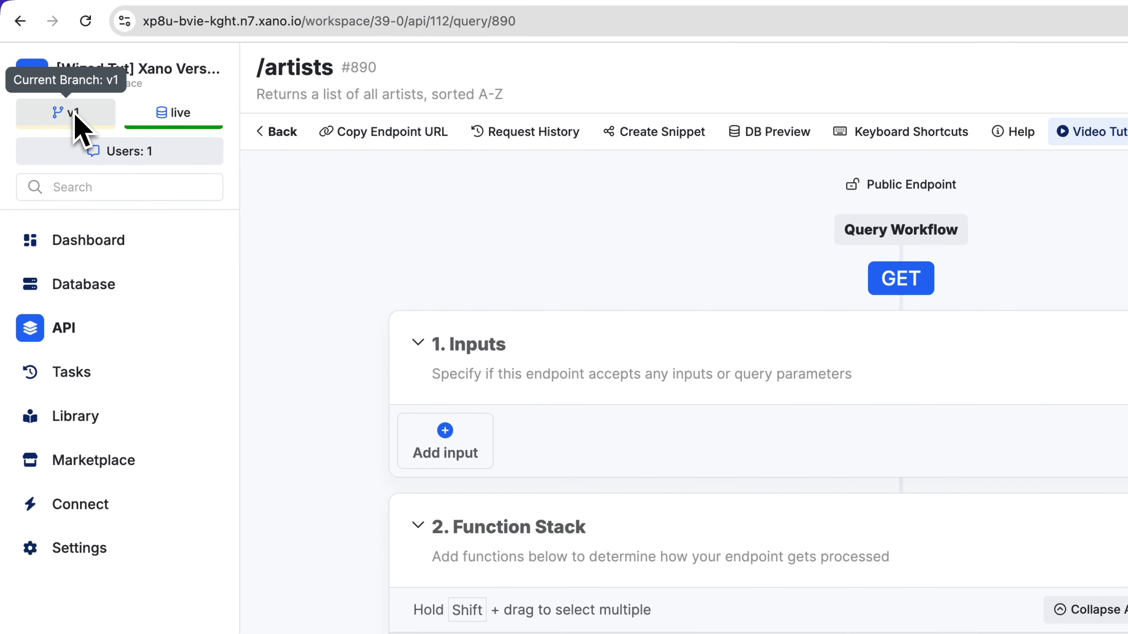
- Add a new data source named "test" alongside the live one in the workspace's data source management
{"action": "left_click", "coordinate": [138, 126]}
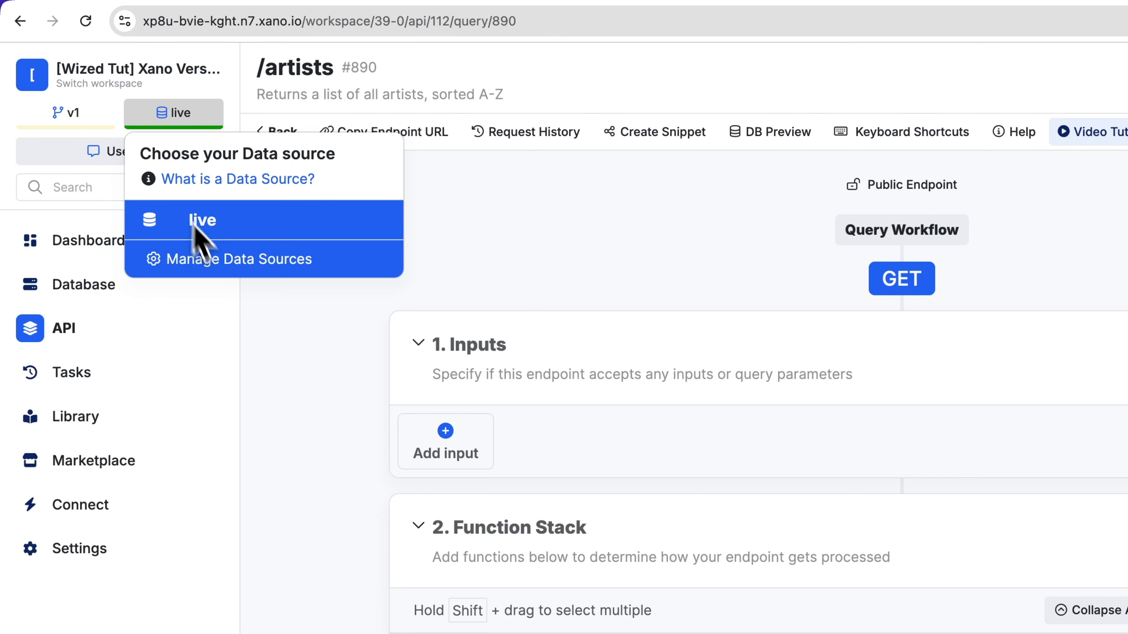
{"action": "left_click", "coordinate": [235, 259]}
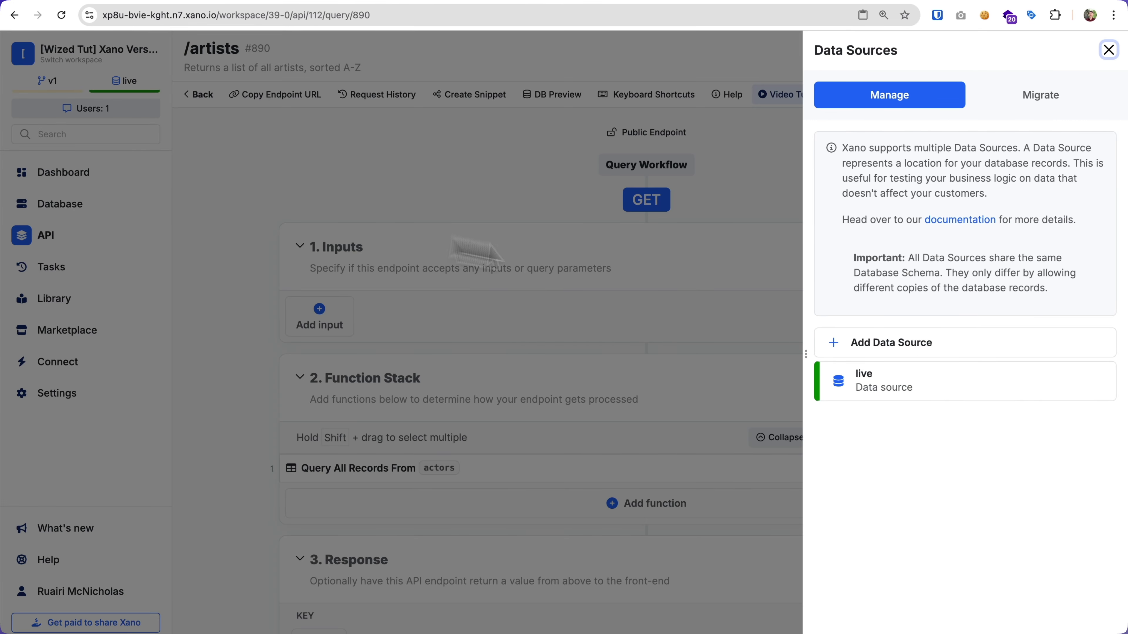
{"action": "left_click", "coordinate": [890, 352]}
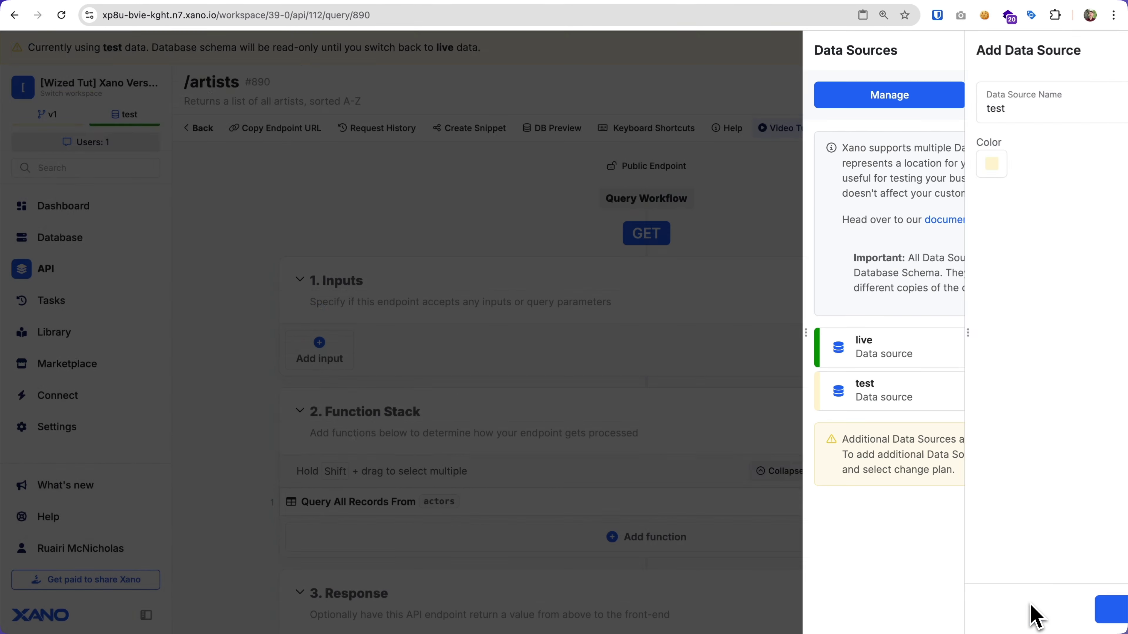
{"action": "key", "text": "Return"}
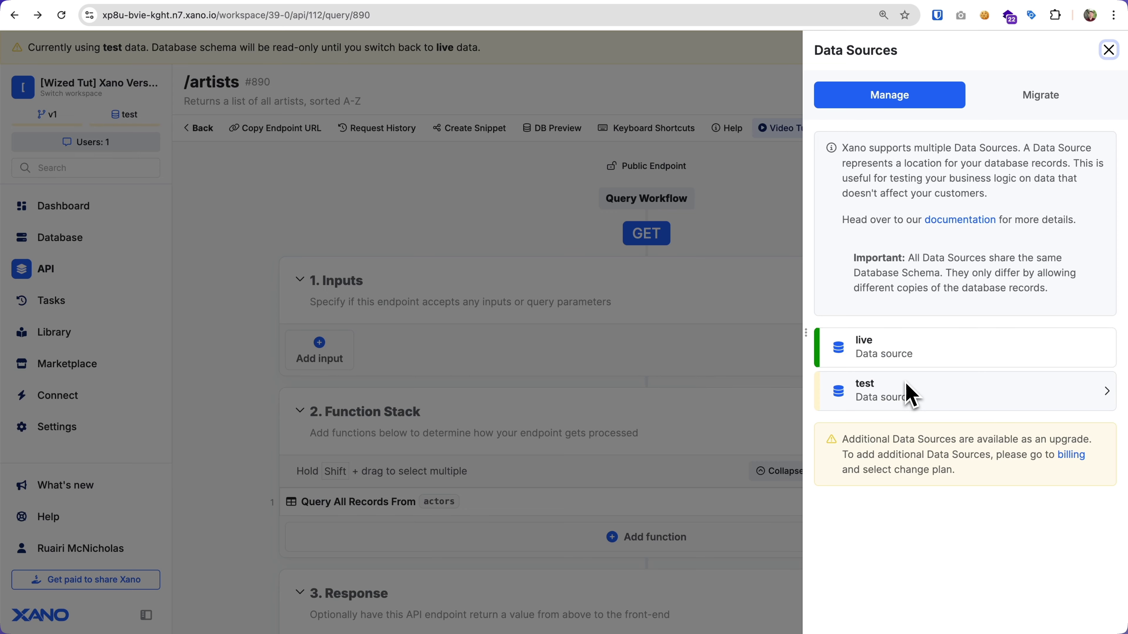
- Close the data source settings and open the actors database table under the test data source
{"action": "left_click", "coordinate": [1109, 50]}
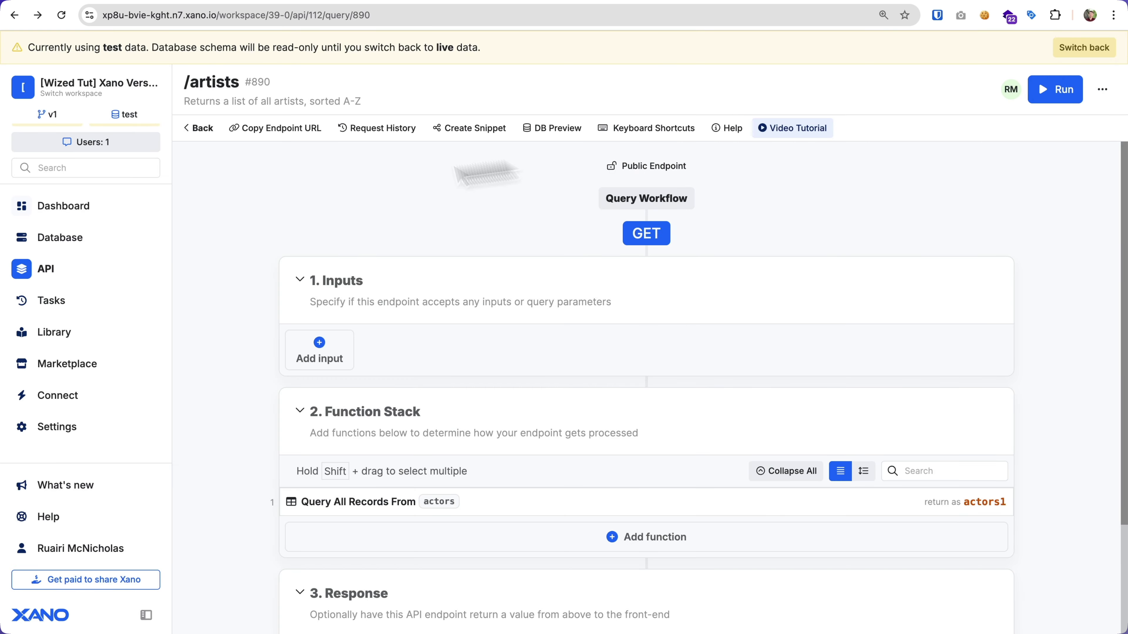
{"action": "left_click", "coordinate": [76, 247]}
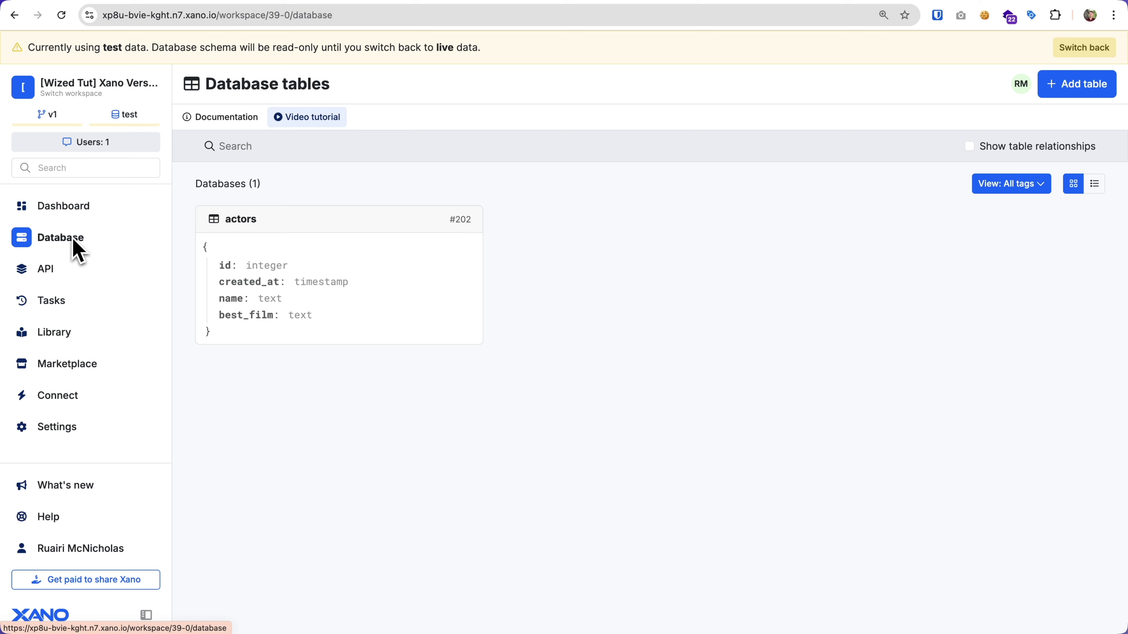
{"action": "left_click", "coordinate": [256, 268]}
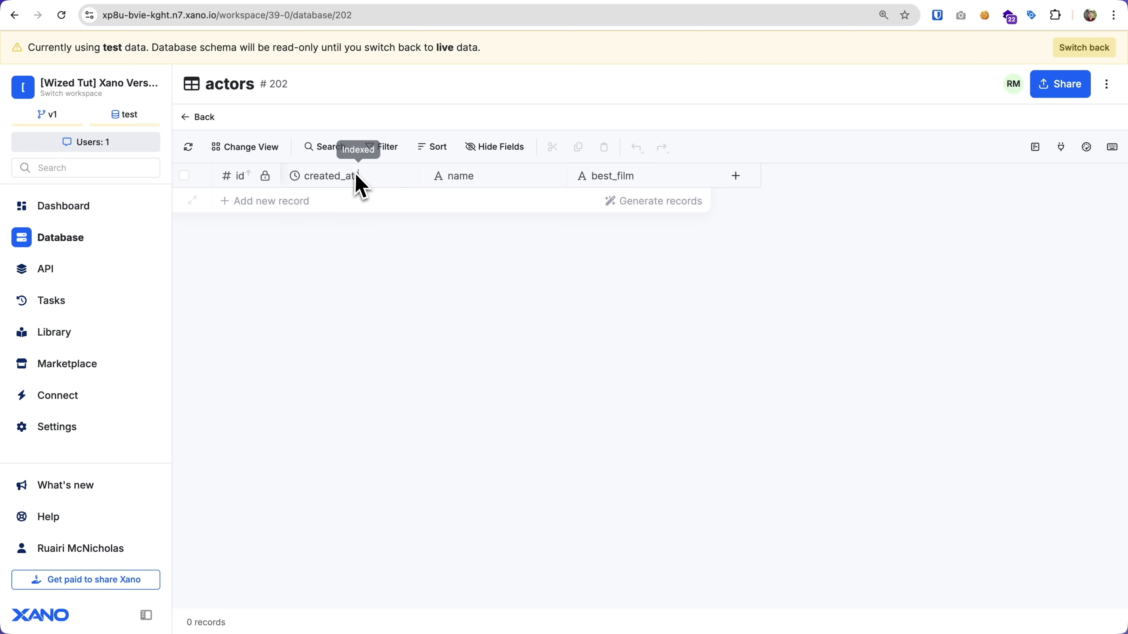